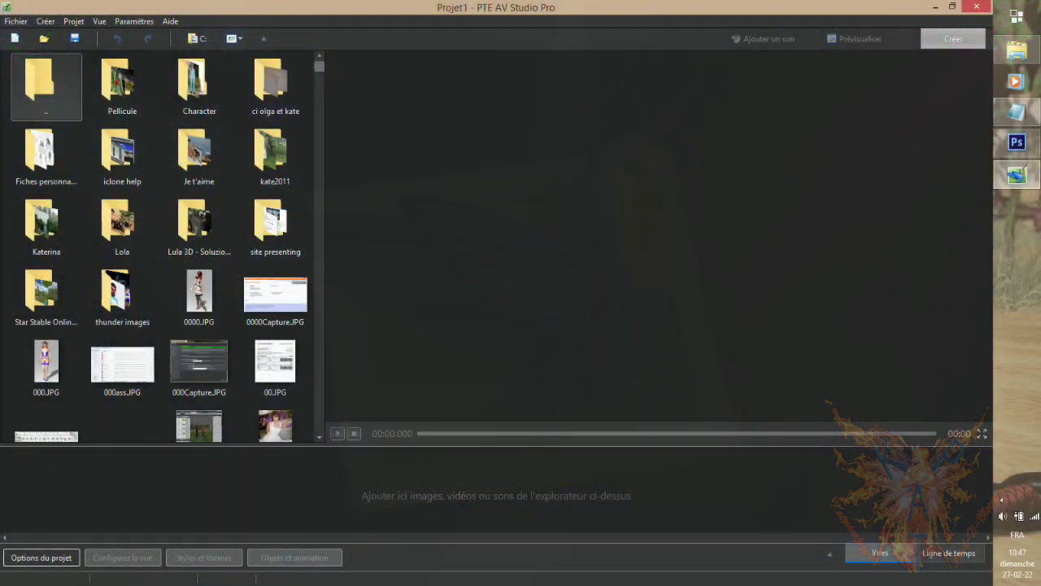
Open the saved project Projet4.pte with its two framed pictures.
{"action": "left_click", "coordinate": [44, 38]}
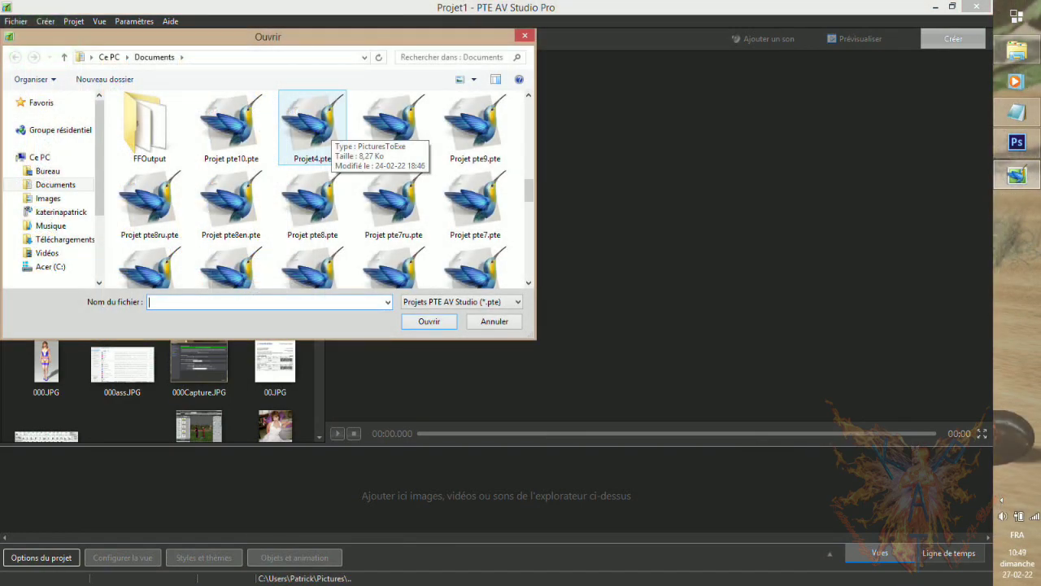
{"action": "left_click", "coordinate": [429, 322]}
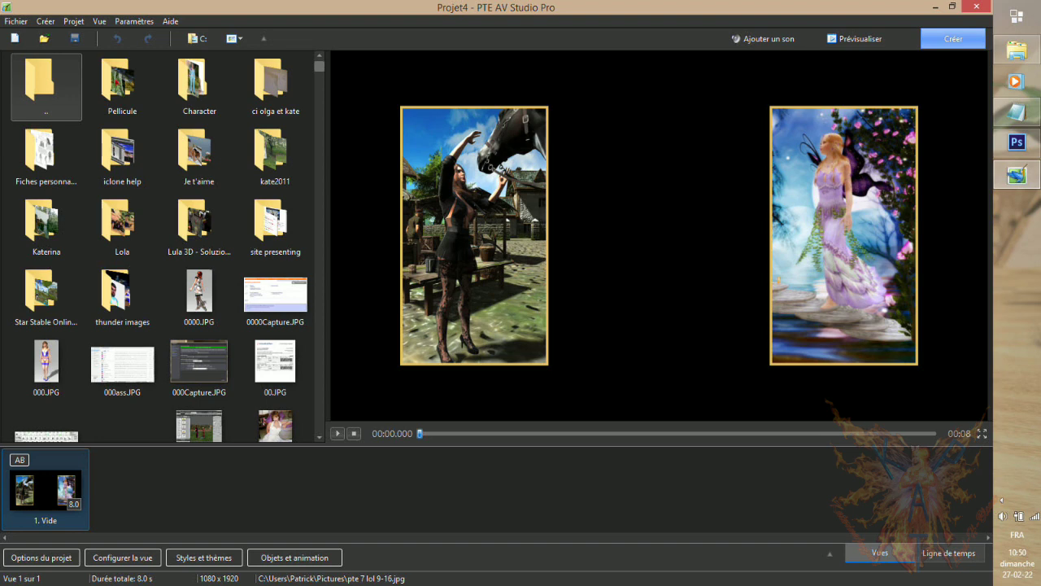
Copy the first slide, paste it as slide 2, and bring up its Objects and Animation editor.
{"action": "right_click", "coordinate": [53, 488]}
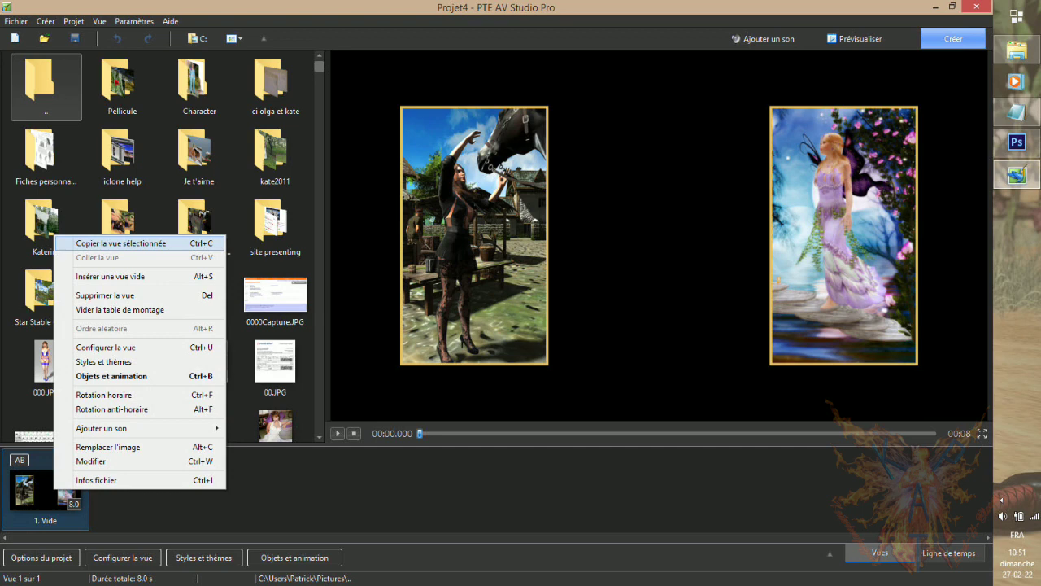
{"action": "left_click", "coordinate": [91, 226]}
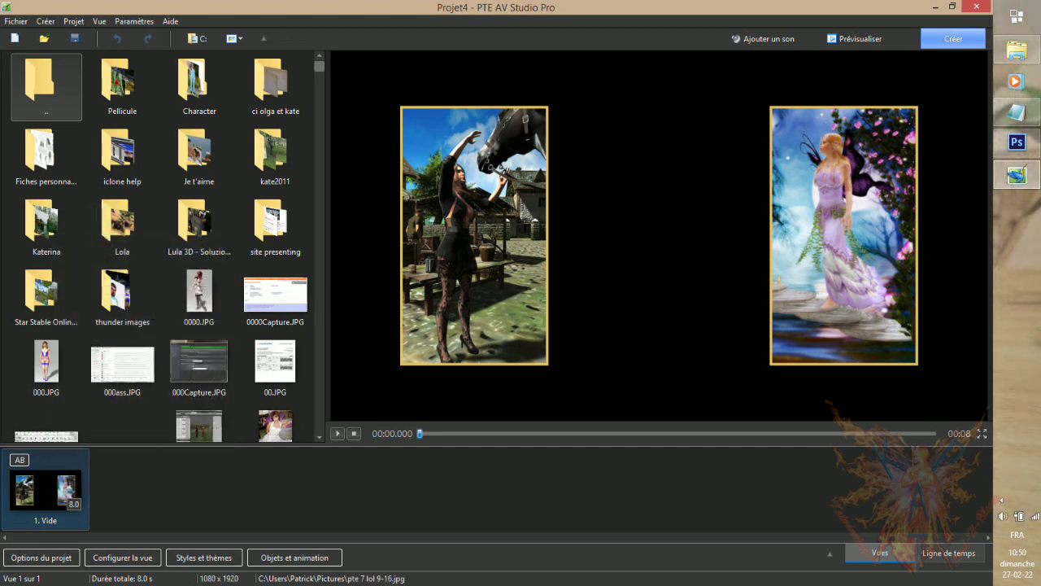
{"action": "right_click", "coordinate": [193, 492]}
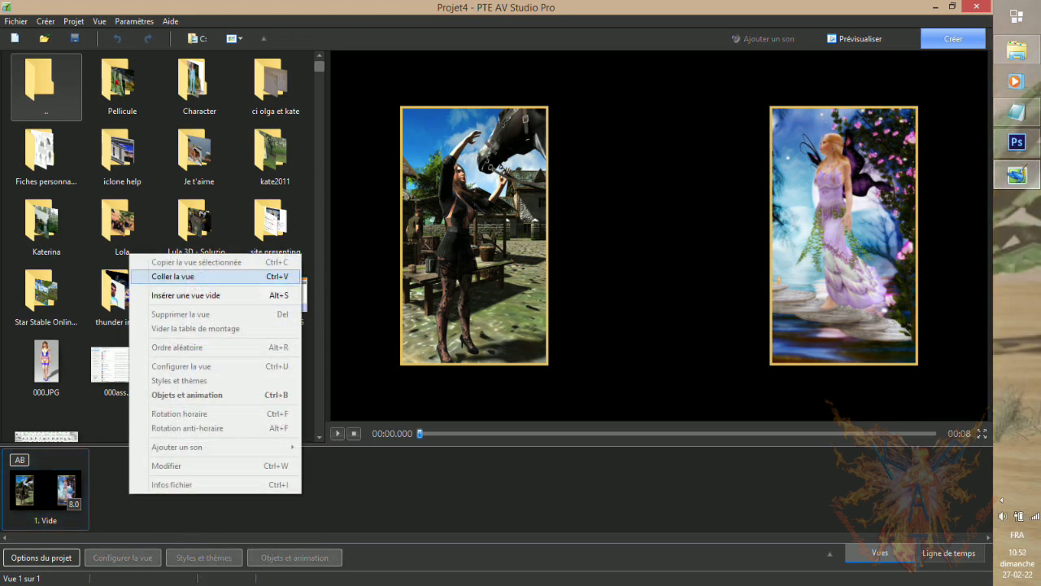
{"action": "left_click", "coordinate": [174, 277]}
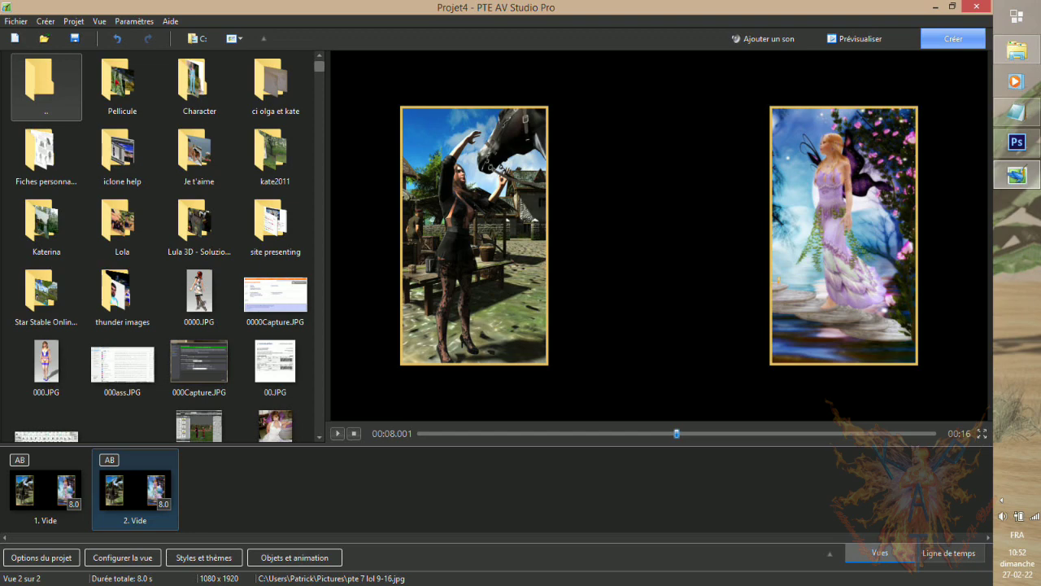
{"action": "left_click", "coordinate": [293, 556]}
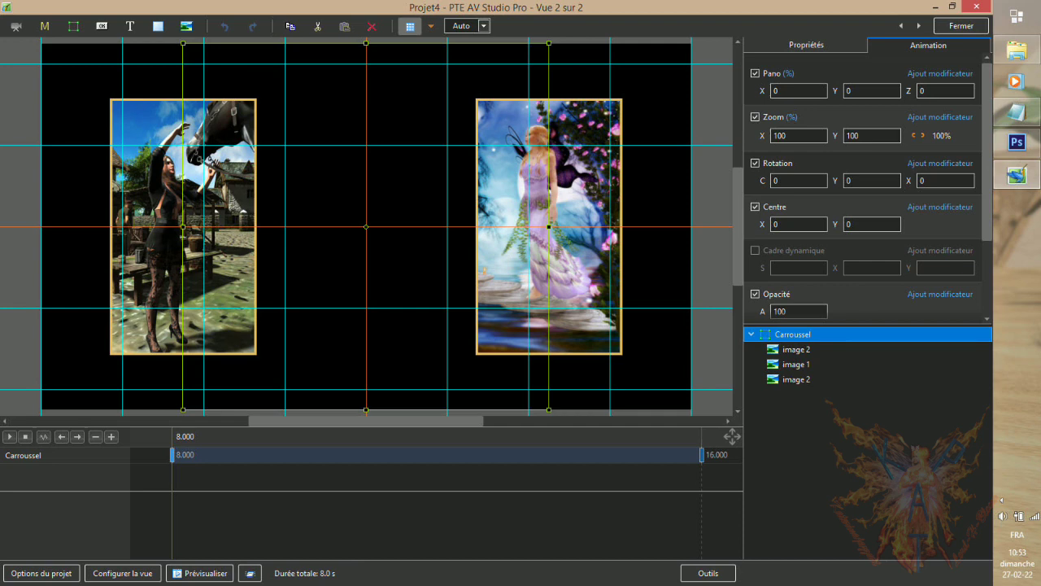
Show the Animation settings for slide 2's Carroussel images.
{"action": "left_click", "coordinate": [920, 47]}
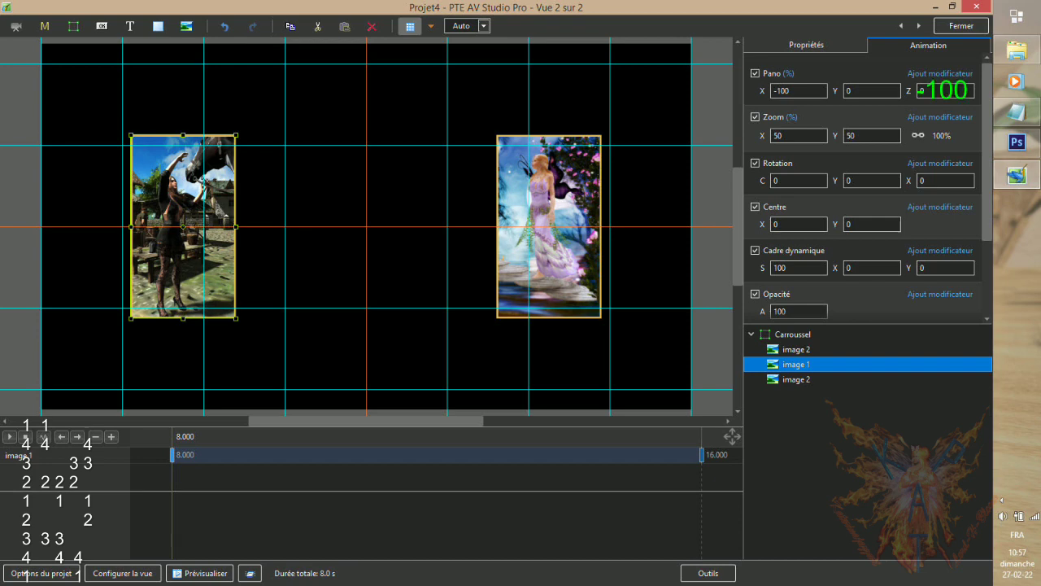
Set image 1's Pano Z depth to -100.
{"action": "double_click", "coordinate": [944, 90]}
{"action": "type", "text": "-100"}
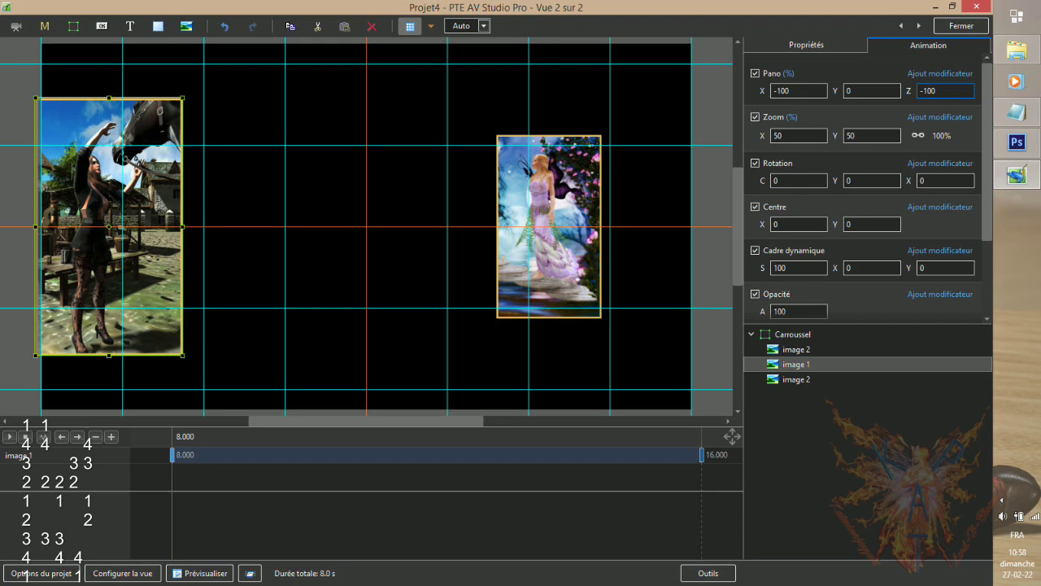
{"action": "right_click", "coordinate": [801, 364]}
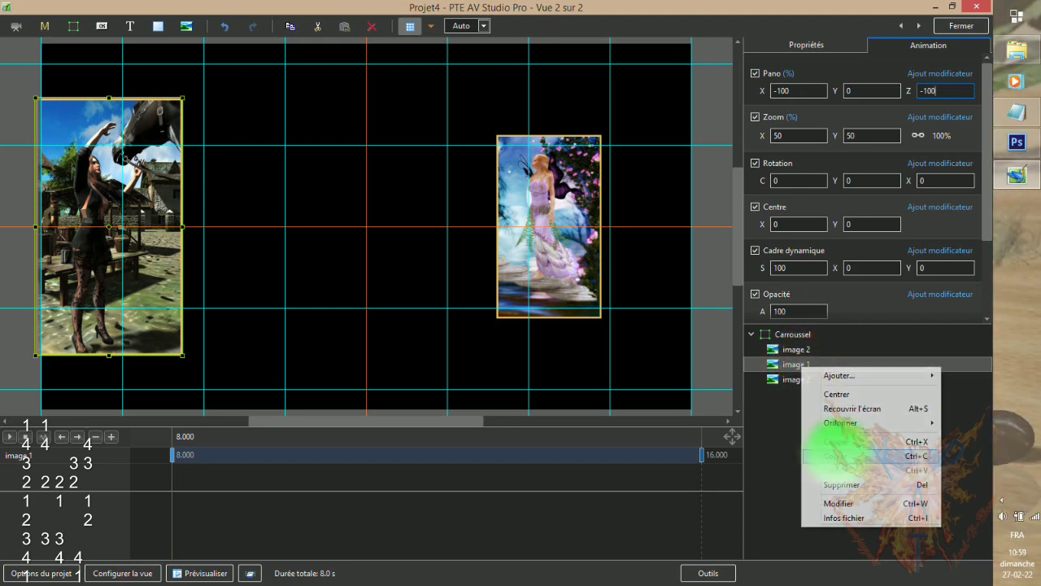
Paste a copy of image 1 into the Carroussel and send it to the back of the list.
{"action": "left_click", "coordinate": [842, 454]}
{"action": "right_click", "coordinate": [808, 334]}
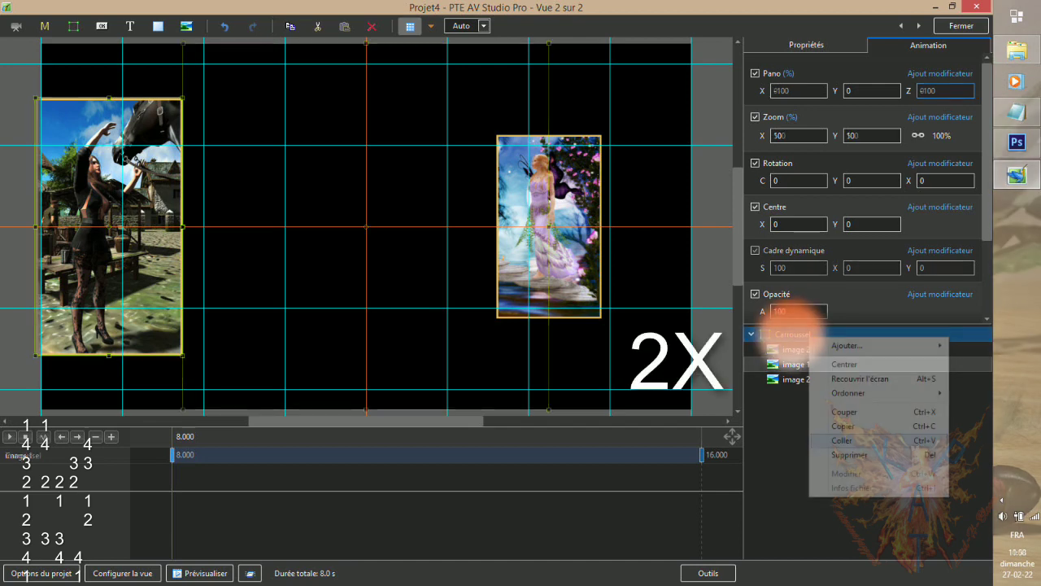
{"action": "left_click", "coordinate": [842, 440]}
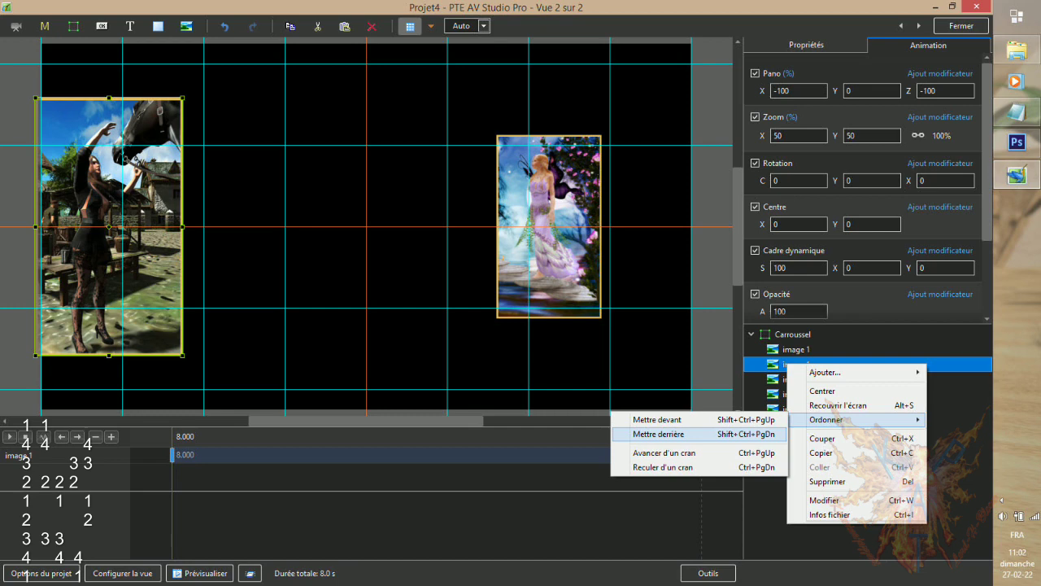
{"action": "left_click", "coordinate": [657, 433]}
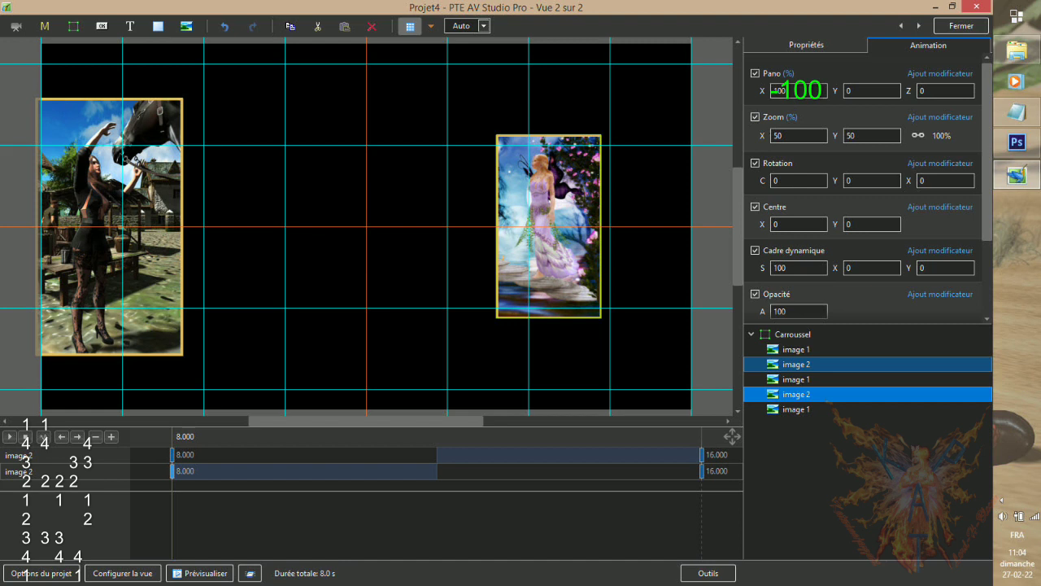
Set image 2's Pano X to -100 and Pano Z to 100.
{"action": "type", "text": "-"}
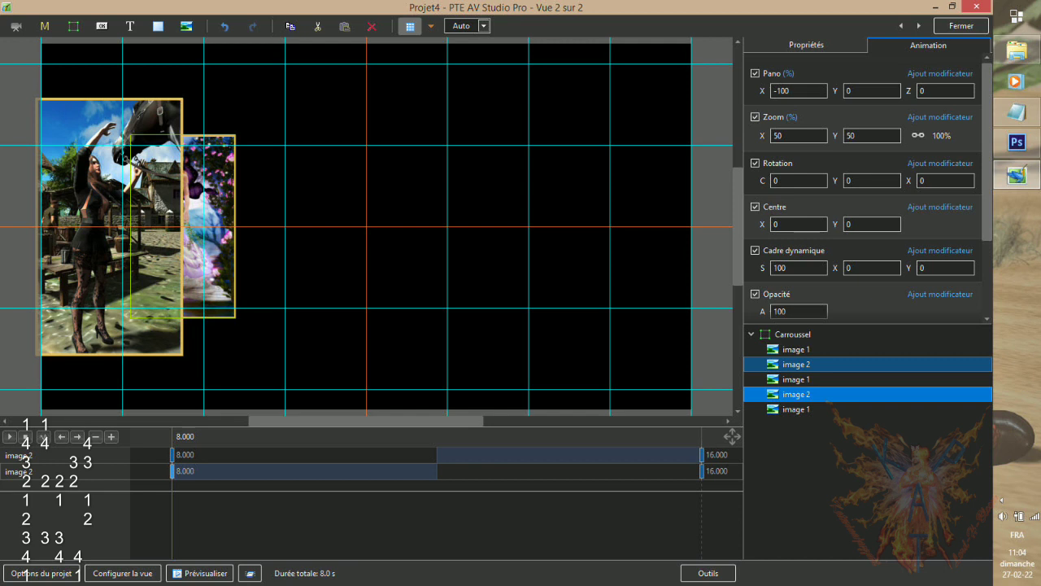
{"action": "type", "text": "100"}
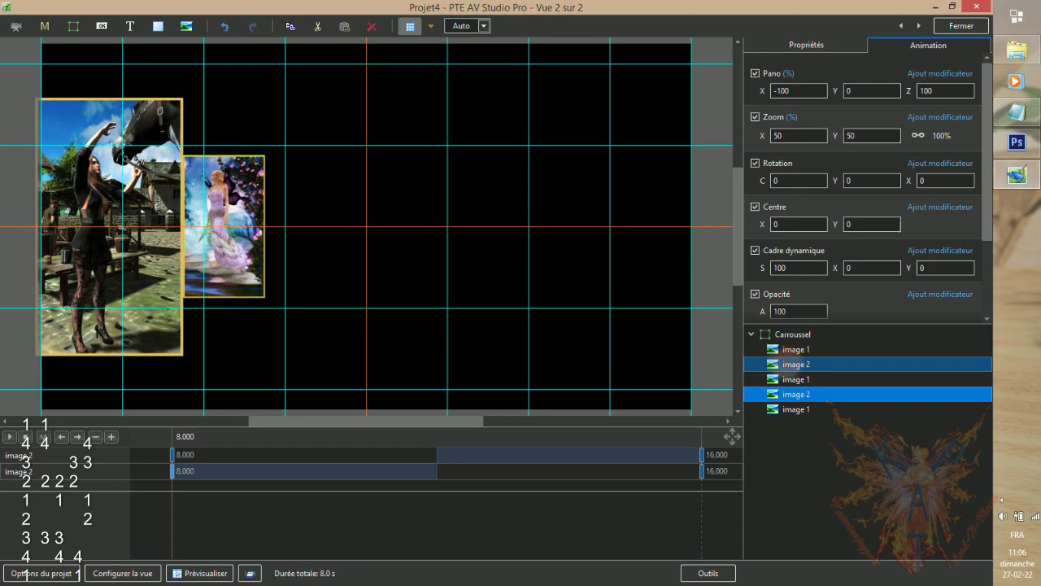
{"action": "right_click", "coordinate": [788, 363]}
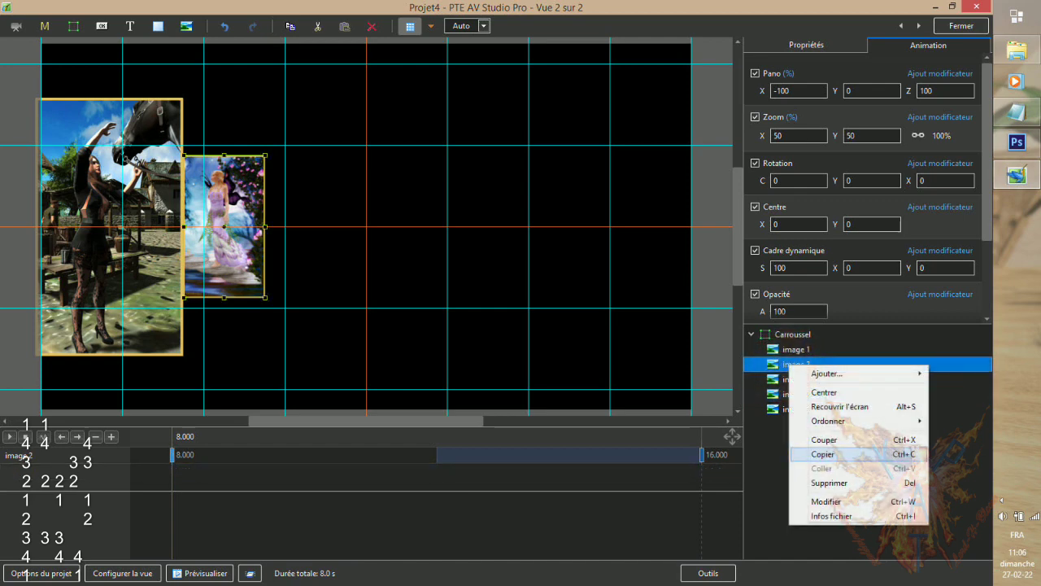
Paste a copy of image 2, switch its picture to olga08oil.jpg and rename it image 3.
{"action": "left_click", "coordinate": [823, 454]}
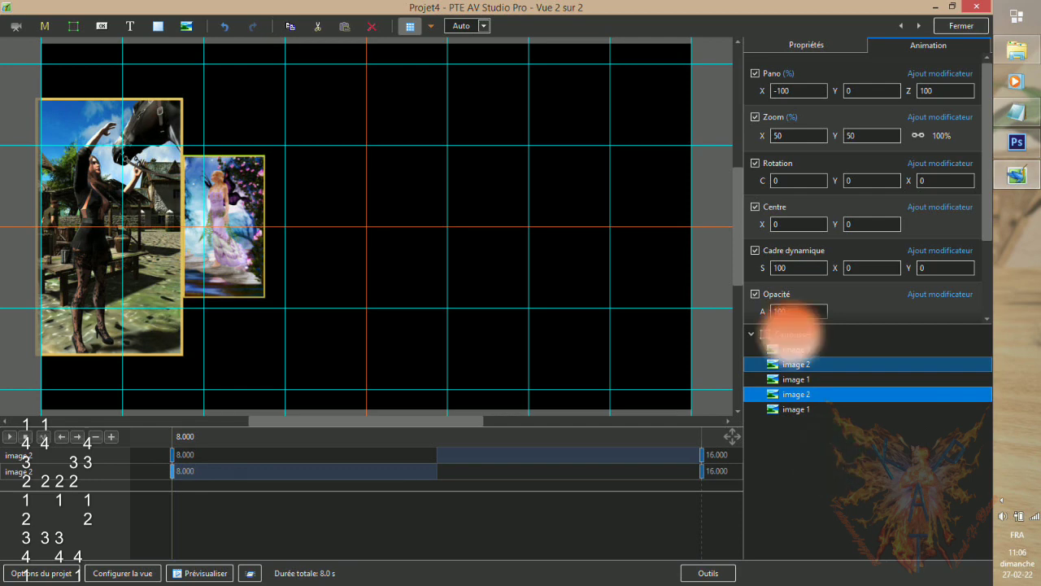
{"action": "right_click", "coordinate": [793, 333]}
{"action": "left_click", "coordinate": [848, 437]}
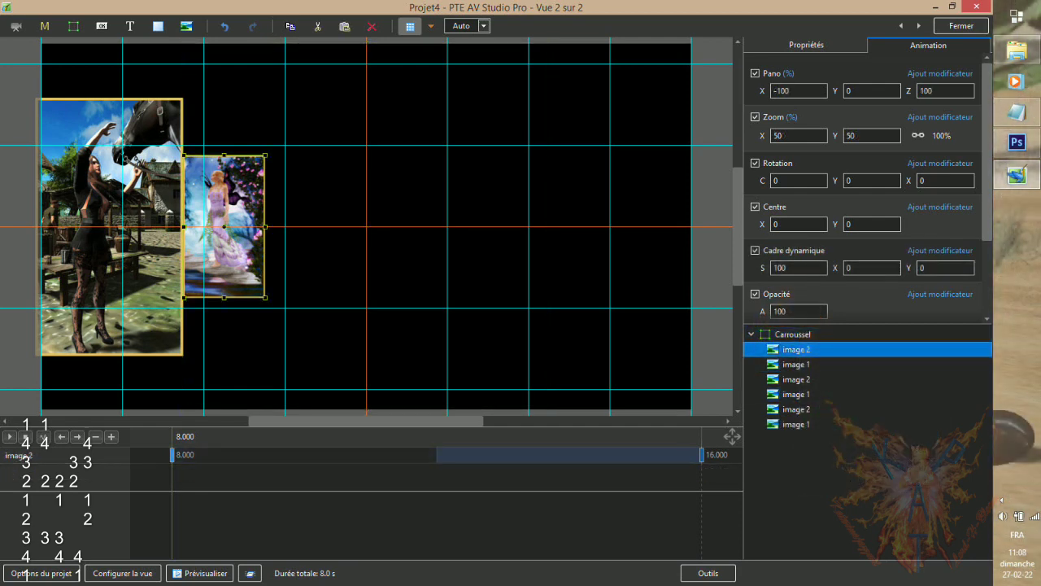
{"action": "left_click", "coordinate": [806, 44]}
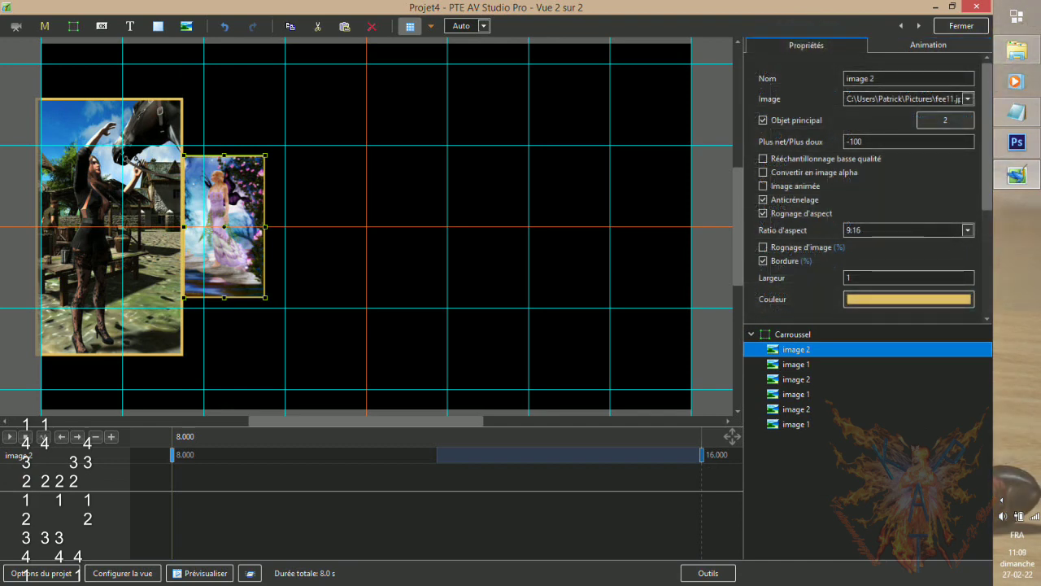
{"action": "left_click", "coordinate": [763, 119]}
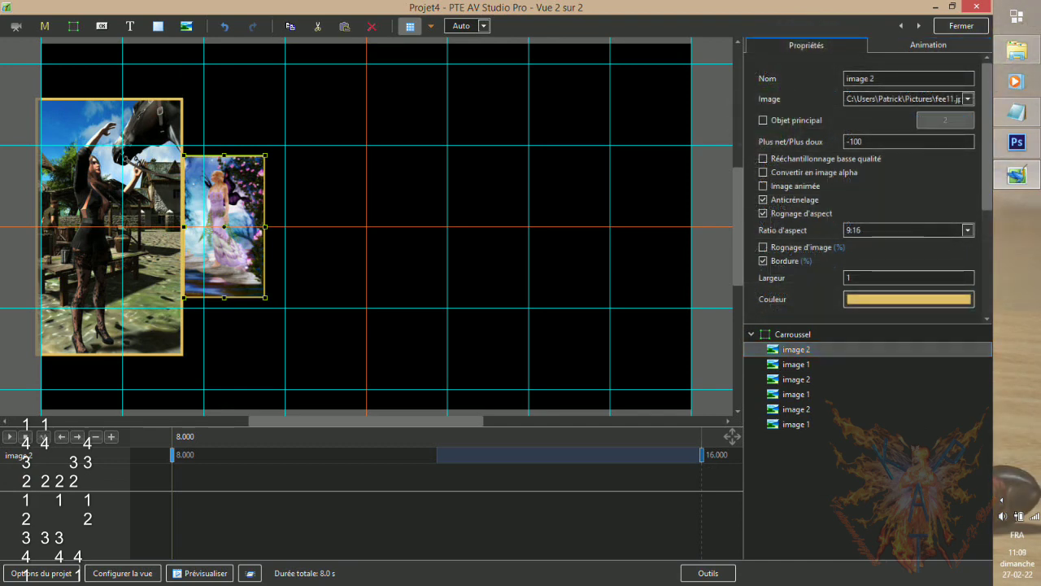
{"action": "left_click", "coordinate": [968, 99]}
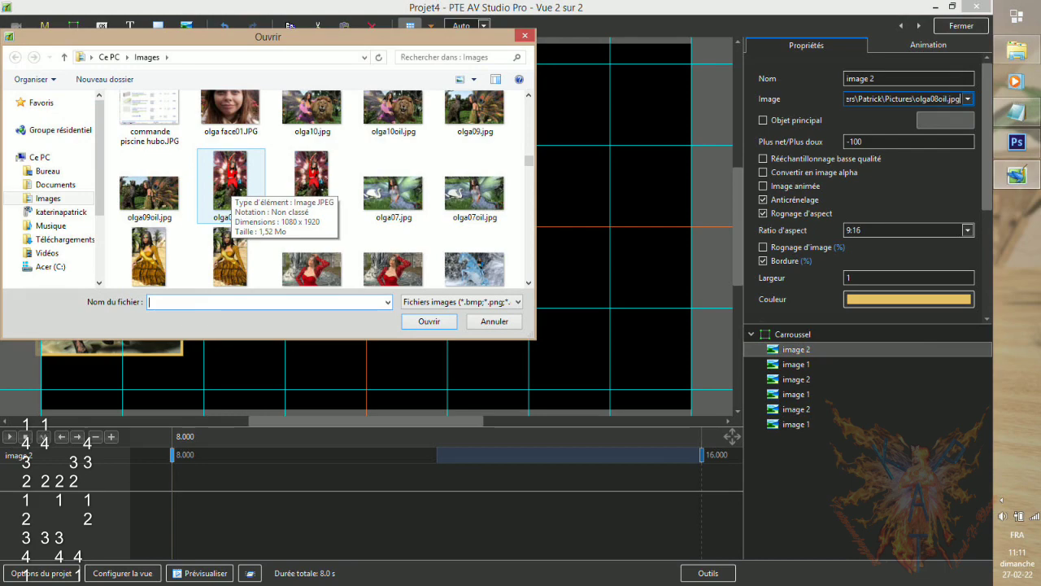
{"action": "left_click", "coordinate": [429, 322]}
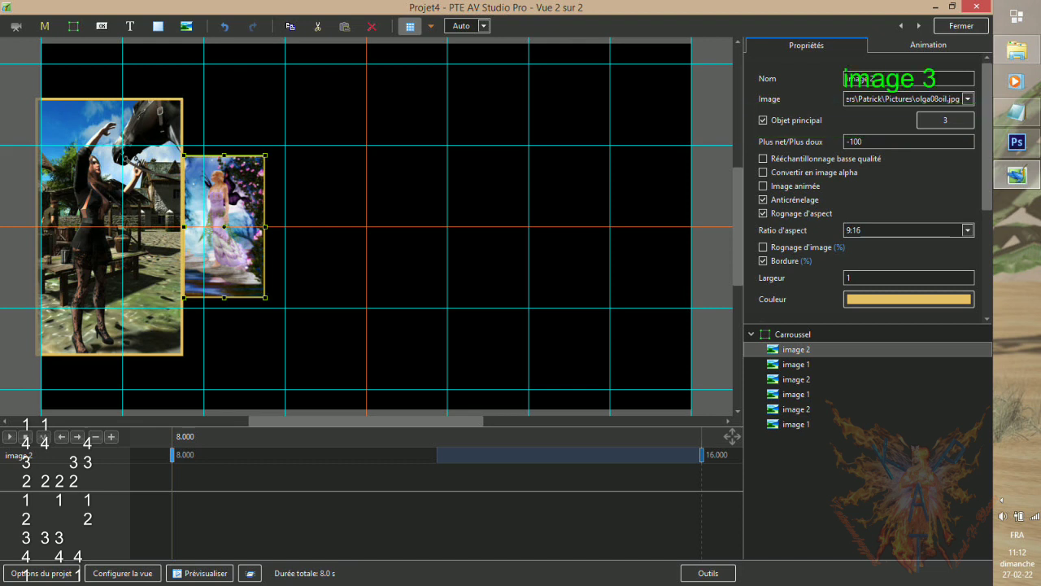
{"action": "type", "text": "image 3"}
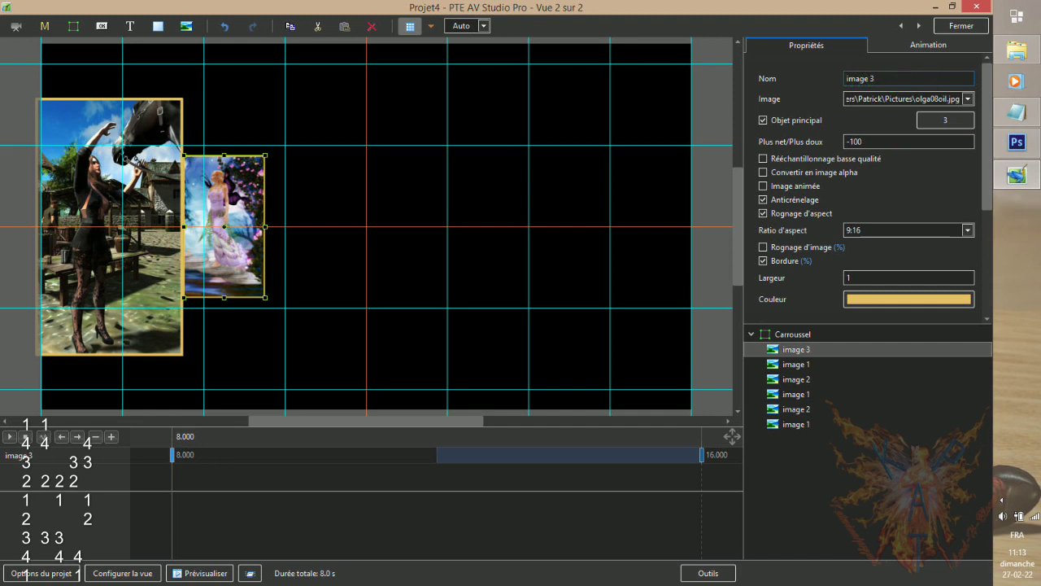
{"action": "left_click", "coordinate": [928, 45]}
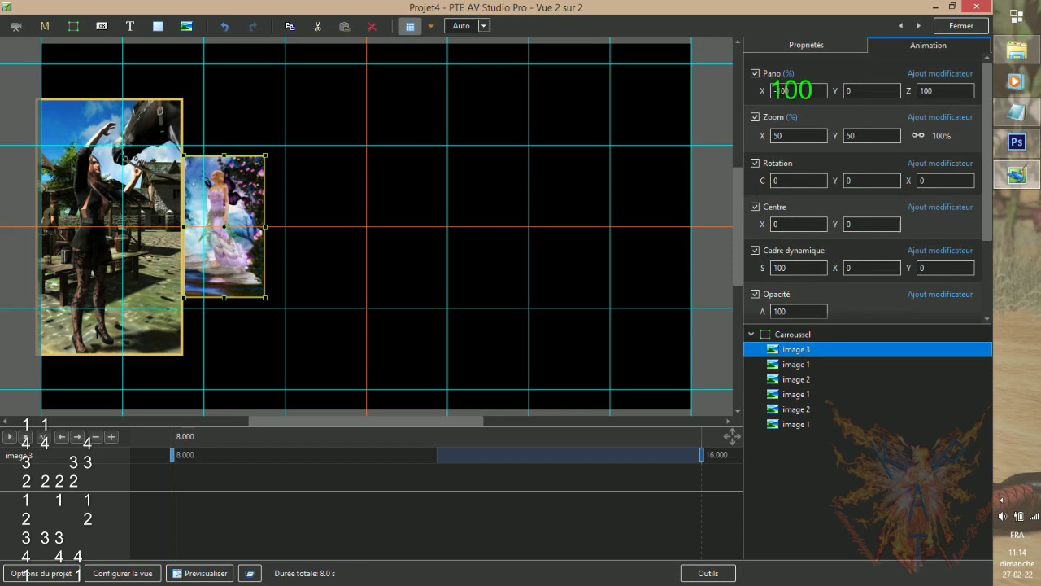
Set image 3's Pano X to 100 to pan it right.
{"action": "triple_click", "coordinate": [799, 90]}
{"action": "type", "text": "100"}
{"action": "key", "text": "Return"}
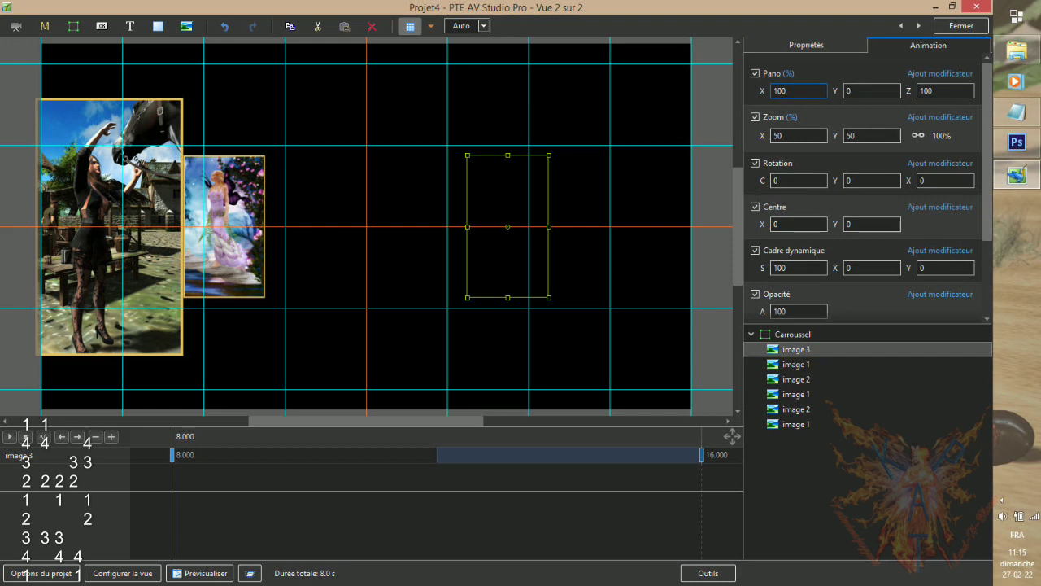
Move image 3 to second place in the list and put a copy sixth.
{"action": "left_click_drag", "start_coordinate": [795, 349], "coordinate": [795, 365]}
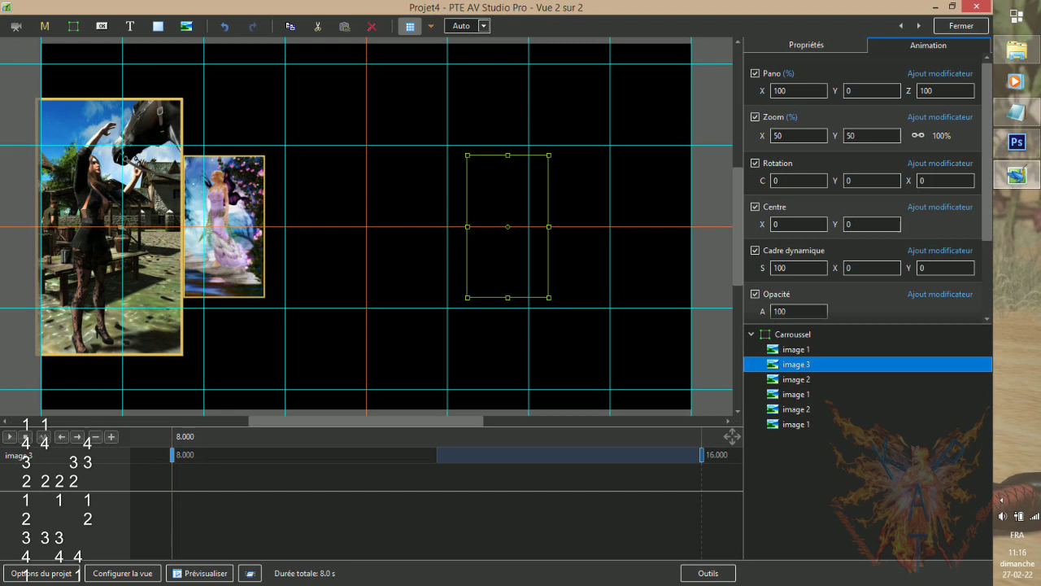
{"action": "key", "text": "ctrl+v"}
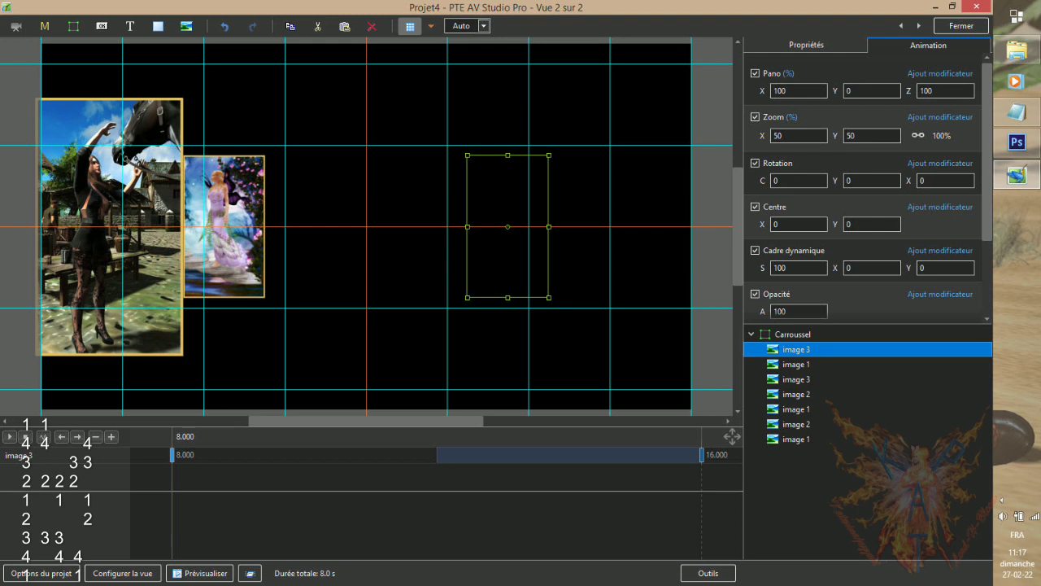
{"action": "key", "text": "ctrl+Down"}
{"action": "key", "text": "ctrl+Down"}
{"action": "key", "text": "ctrl+Down"}
{"action": "key", "text": "ctrl+Down"}
{"action": "key", "text": "ctrl+Down"}
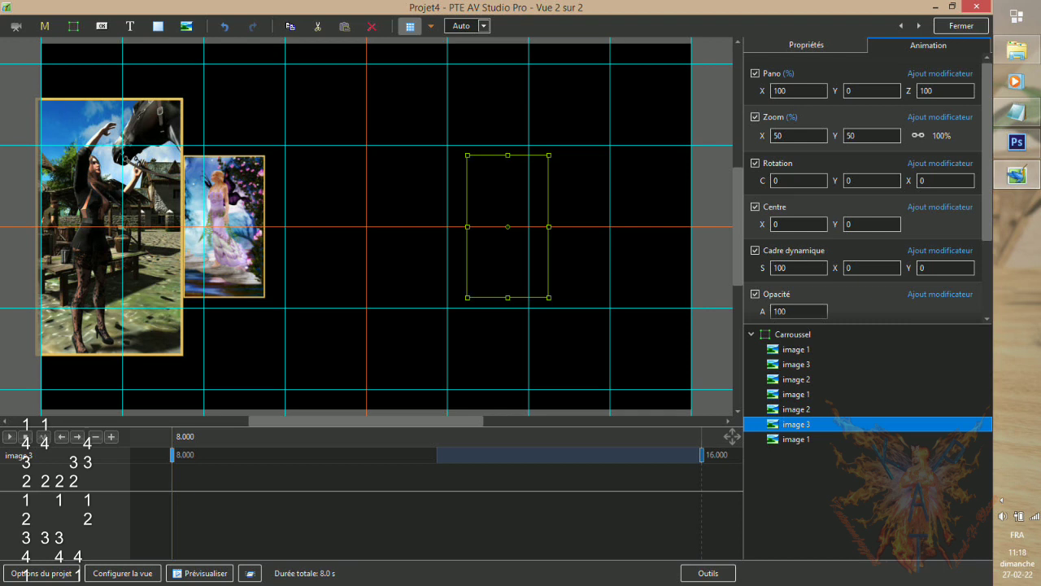
Duplicate the top image 1 as image 4 and place its entries second and eighth in the list.
{"action": "left_click", "coordinate": [796, 349]}
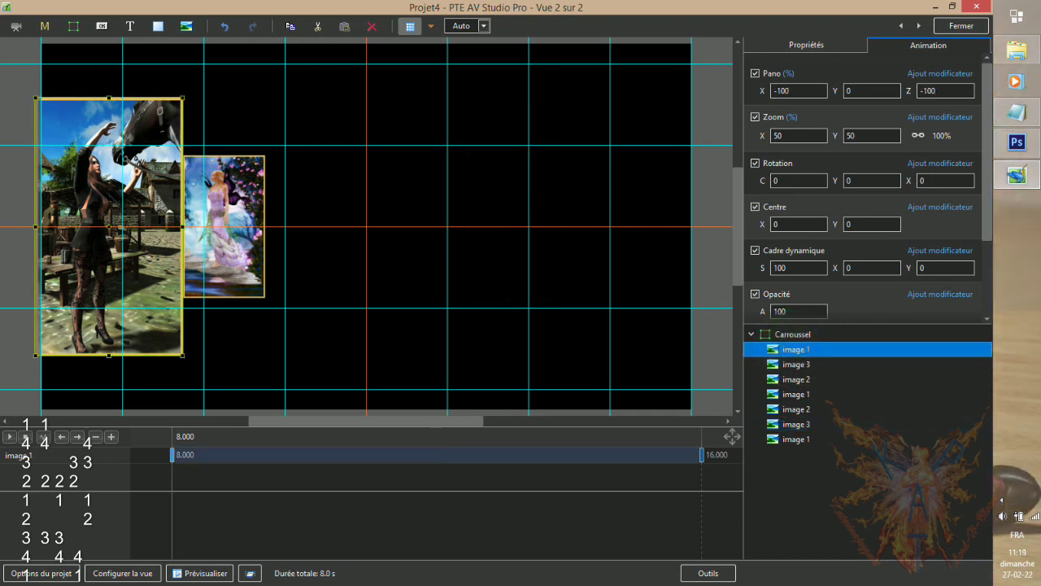
{"action": "key", "text": "ctrl+v"}
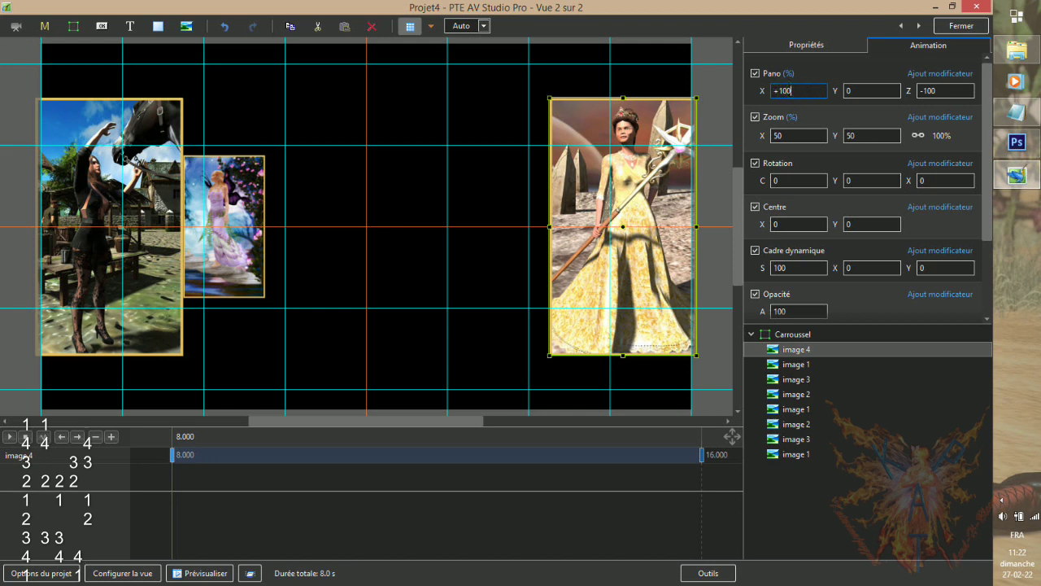
{"action": "left_click_drag", "start_coordinate": [797, 349], "coordinate": [796, 365]}
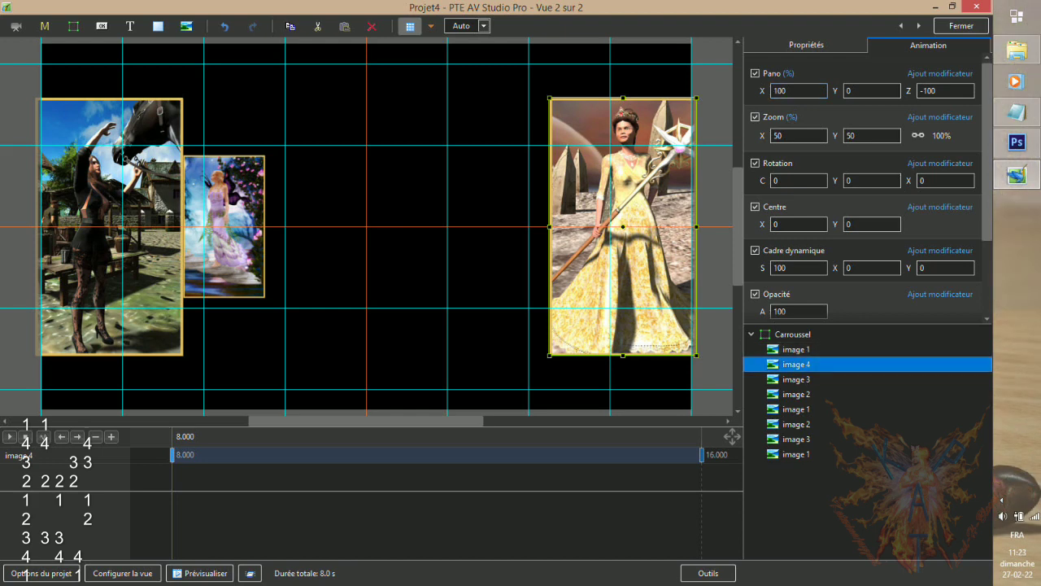
{"action": "left_click_drag", "start_coordinate": [797, 364], "coordinate": [797, 454]}
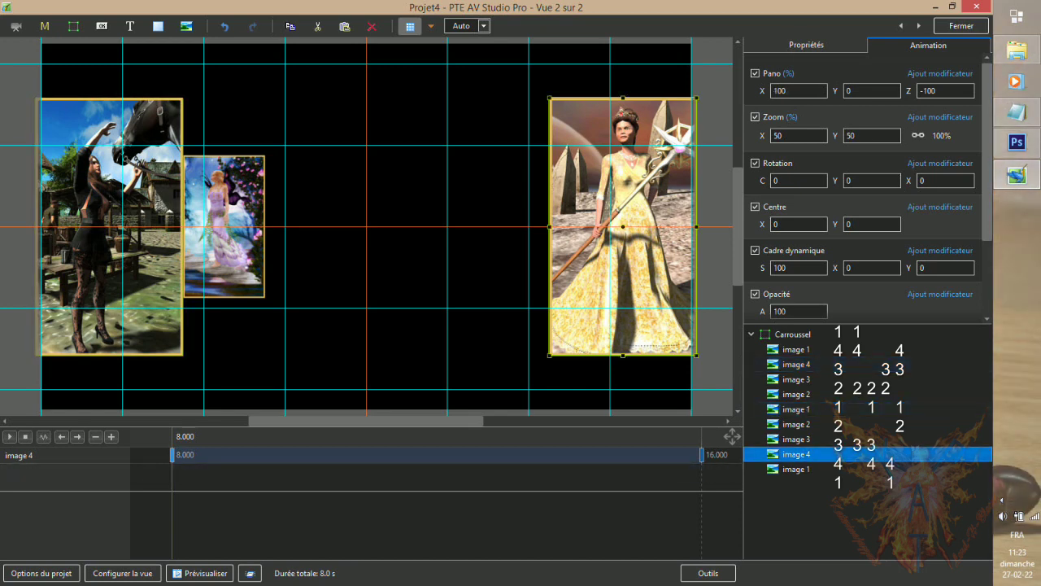
Set staggered Intervalle values for the later images, ending with the last image 1 at 3999–6001.
{"action": "left_click", "coordinate": [802, 44]}
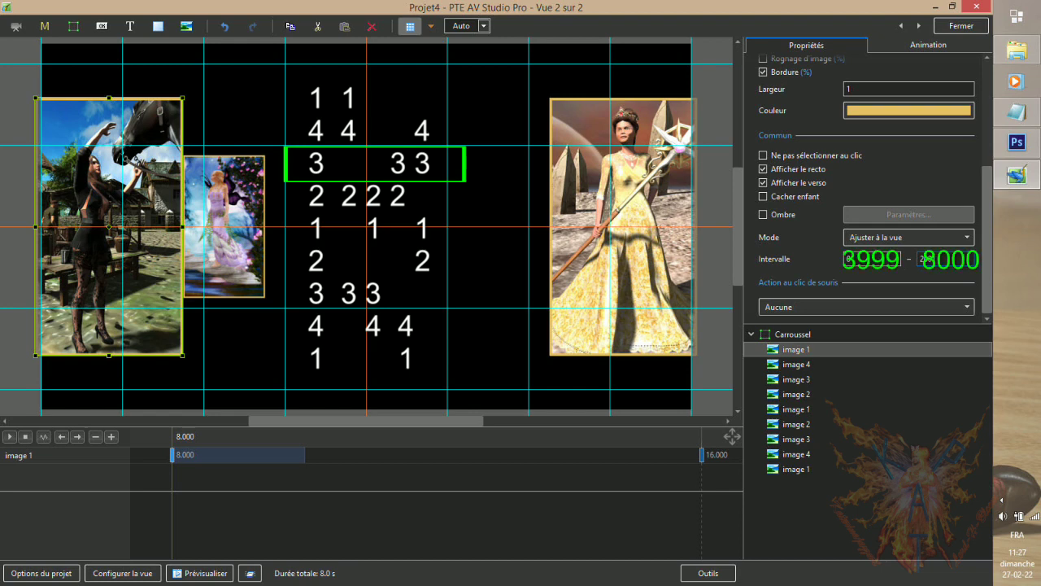
{"action": "left_click", "coordinate": [796, 379]}
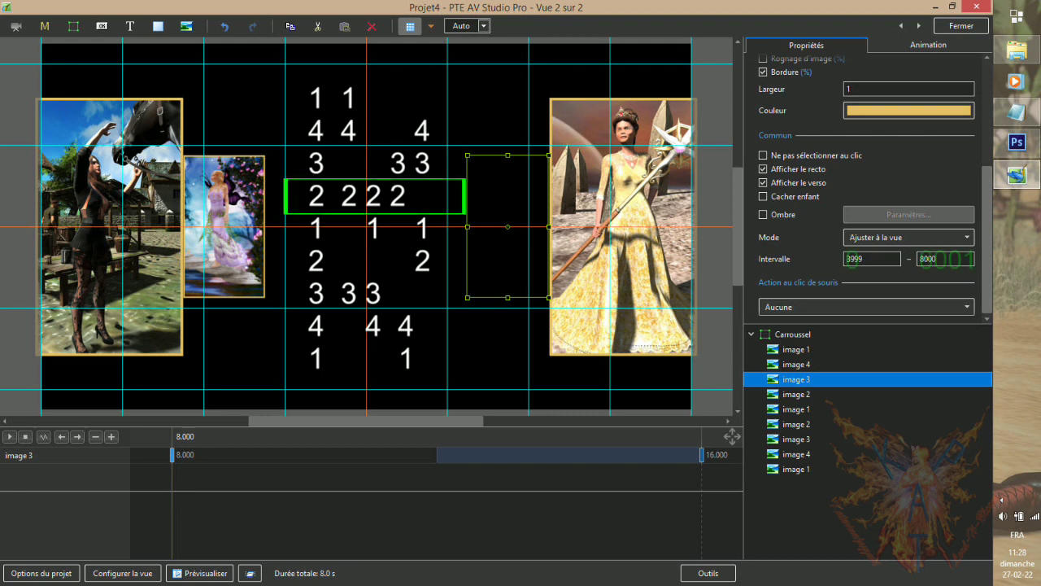
{"action": "left_click", "coordinate": [795, 394]}
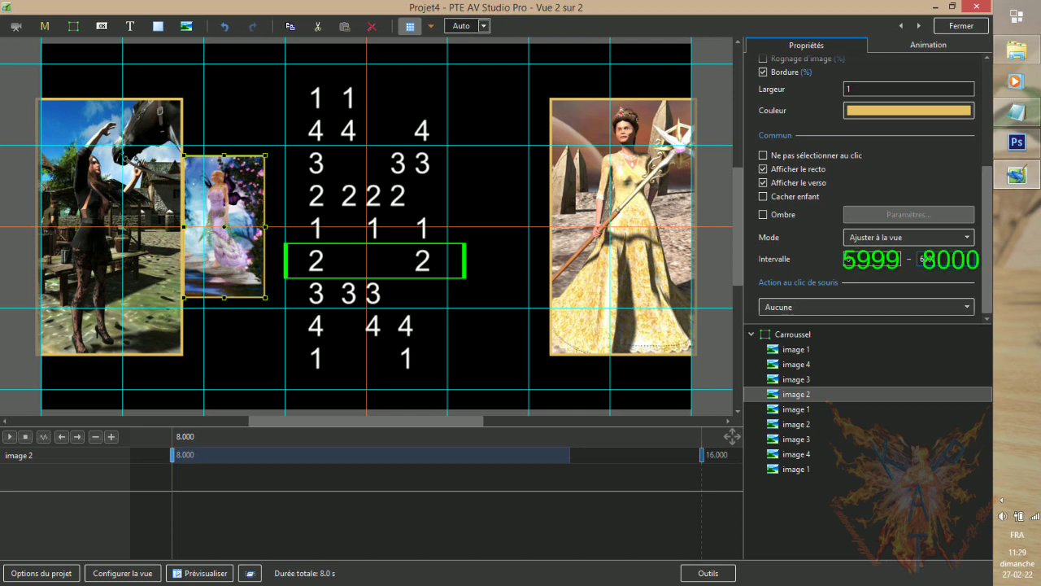
{"action": "left_click", "coordinate": [796, 424]}
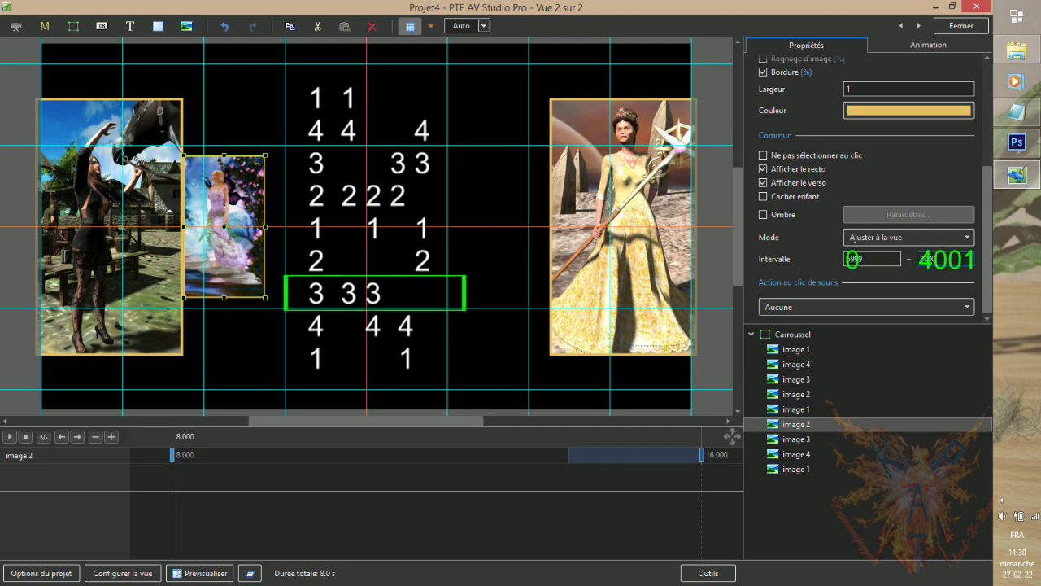
{"action": "left_click", "coordinate": [795, 438]}
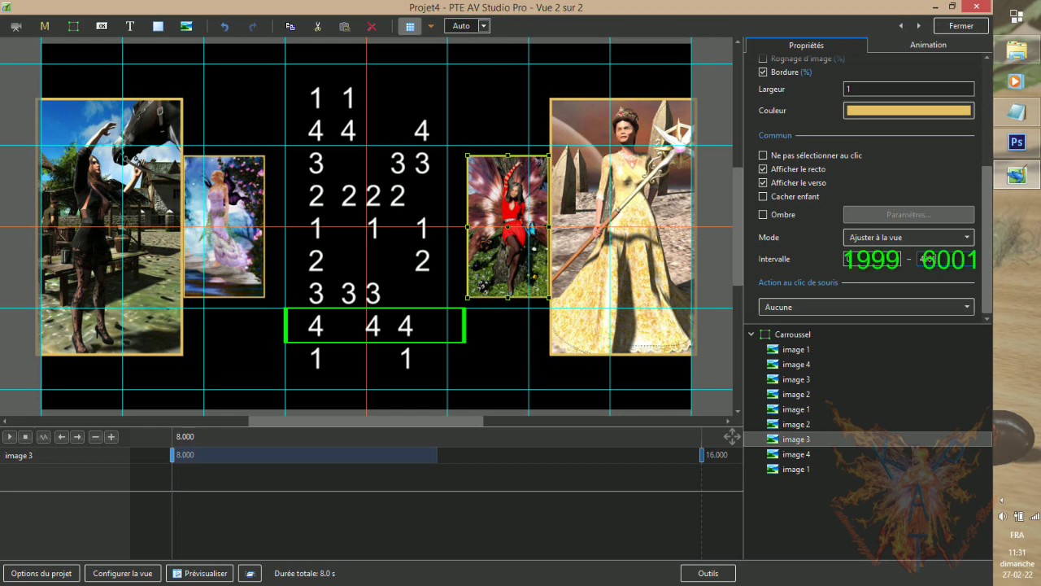
{"action": "left_click", "coordinate": [795, 454]}
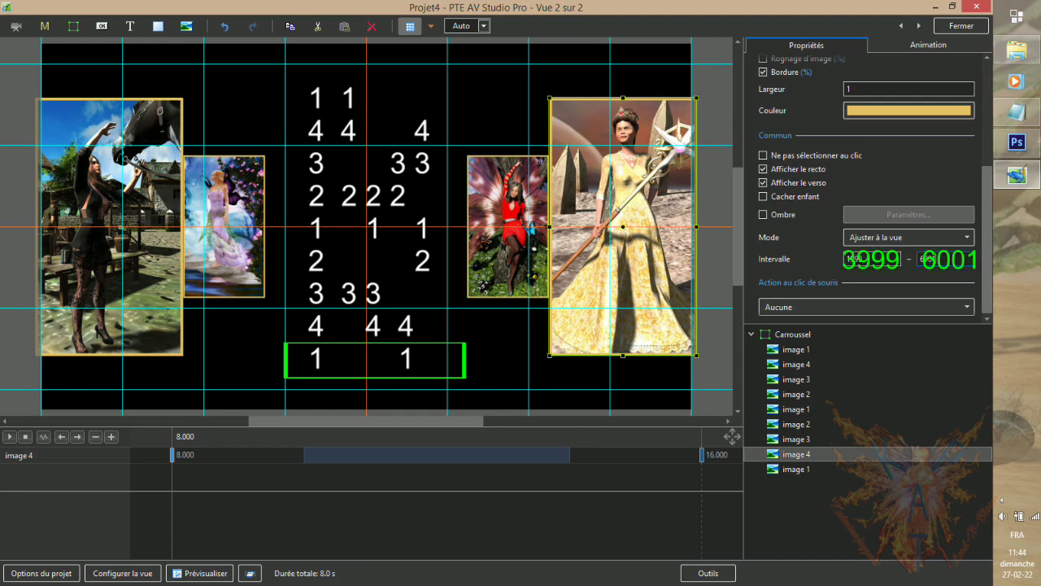
{"action": "left_click", "coordinate": [795, 469]}
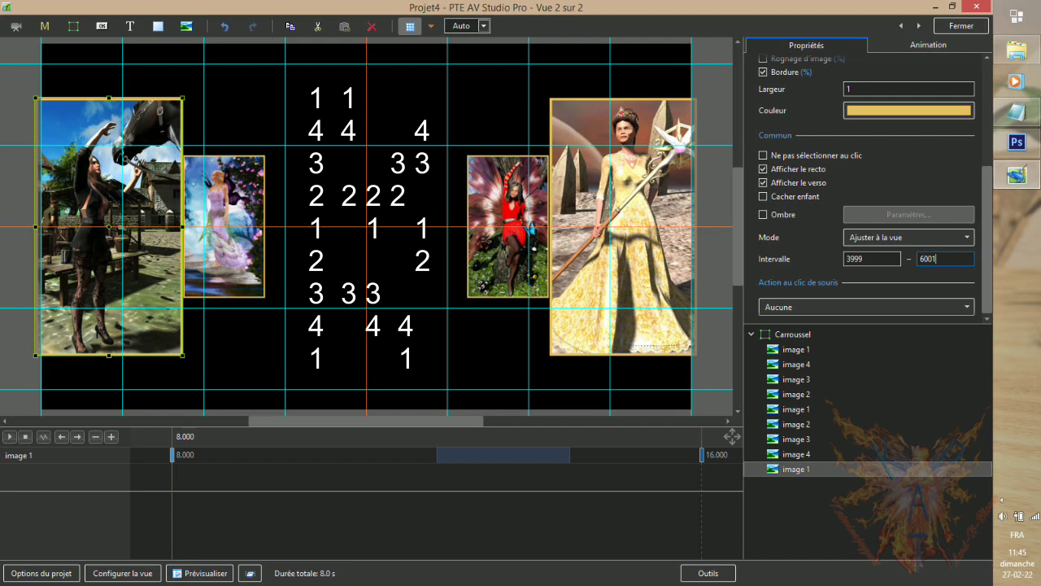
Select the first image 4, play to about 10 s, and show its animation settings.
{"action": "left_click", "coordinate": [793, 365]}
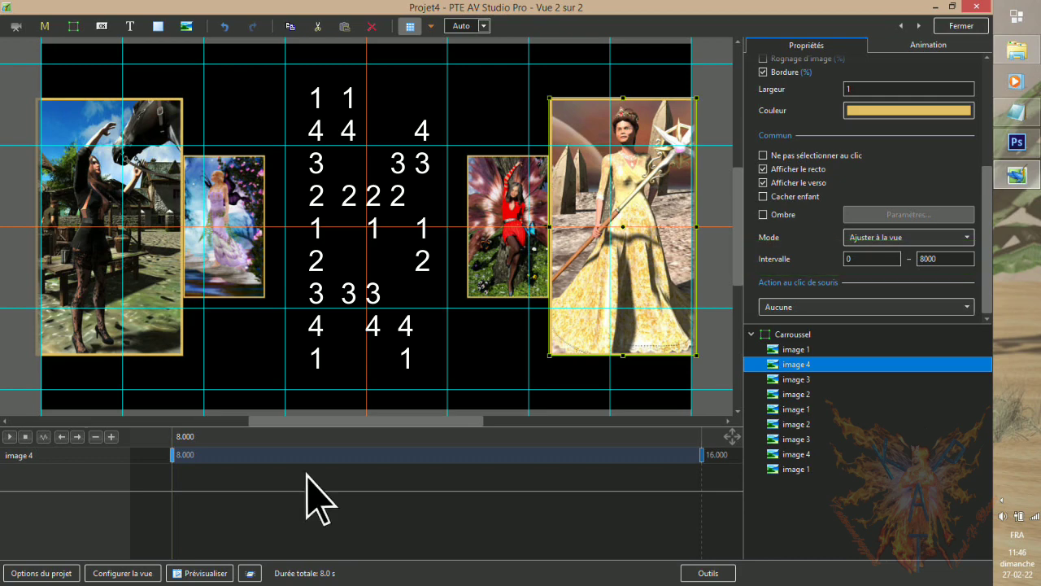
{"action": "key", "text": "space"}
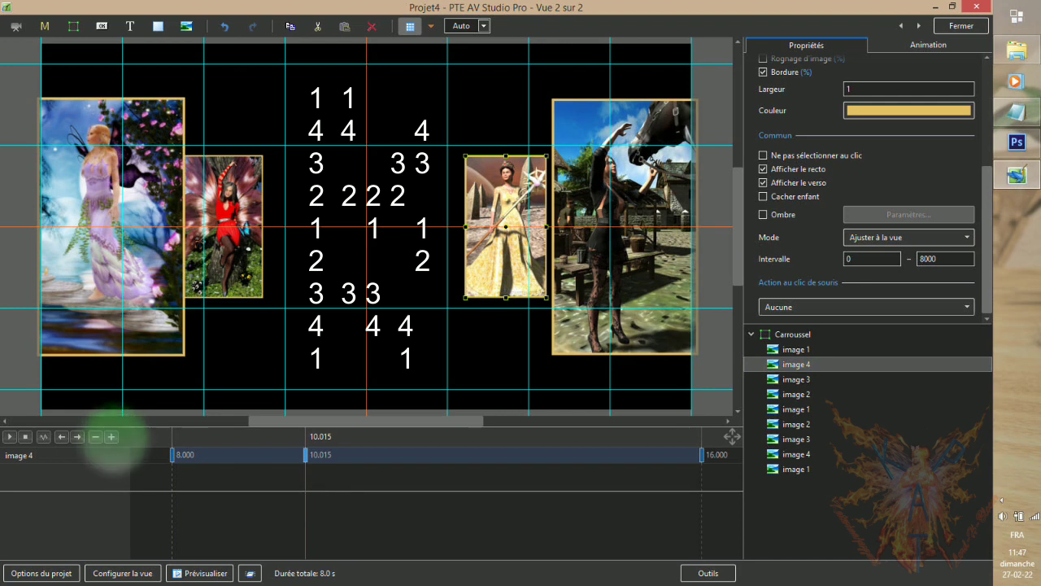
{"action": "left_click", "coordinate": [928, 44]}
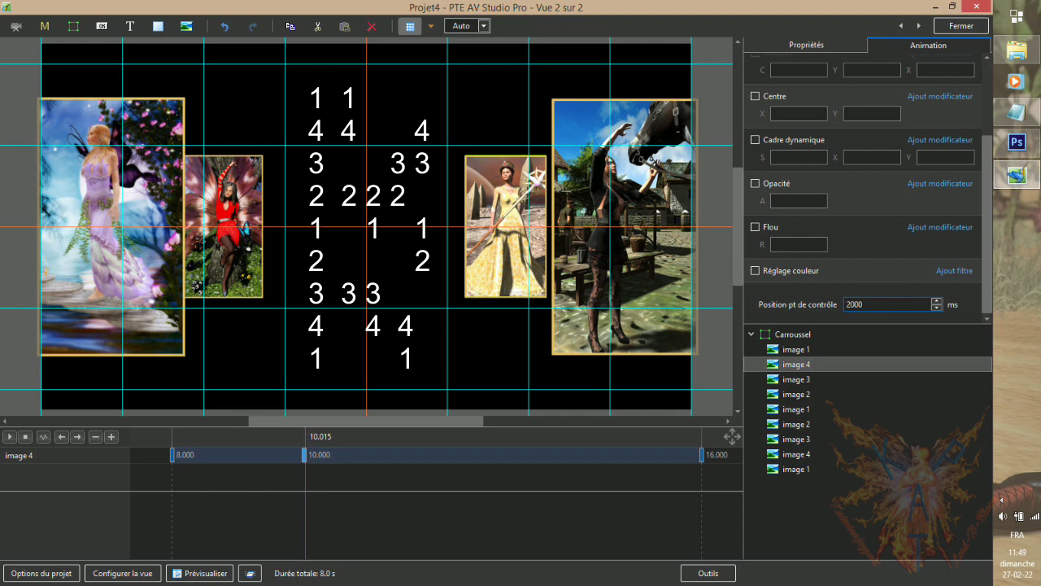
Enable Opacité for image 4 and duplicate the 10.000 keyframe to 2010 ms with opacity 0.
{"action": "left_click", "coordinate": [755, 183]}
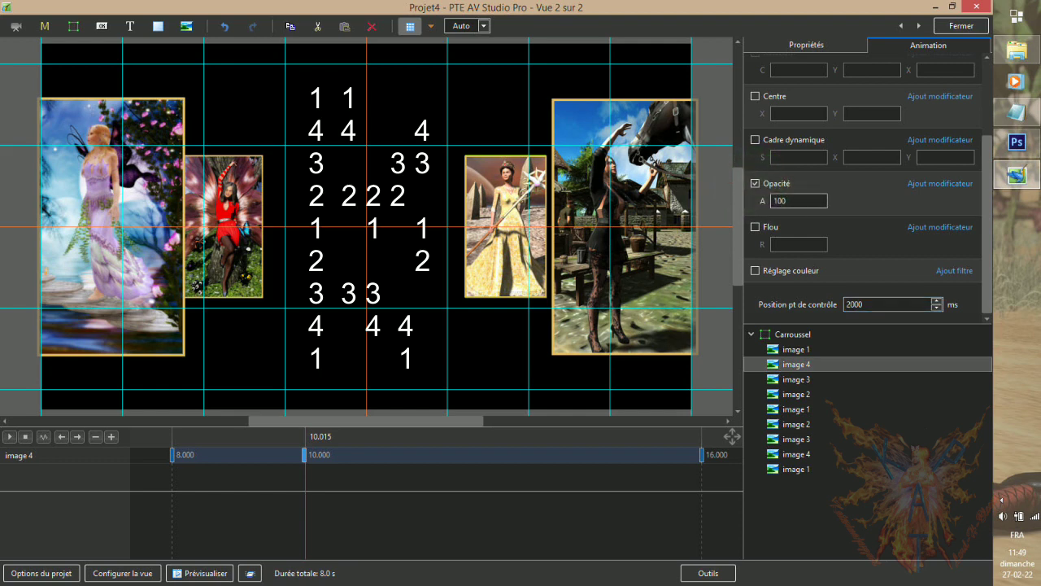
{"action": "right_click", "coordinate": [304, 455]}
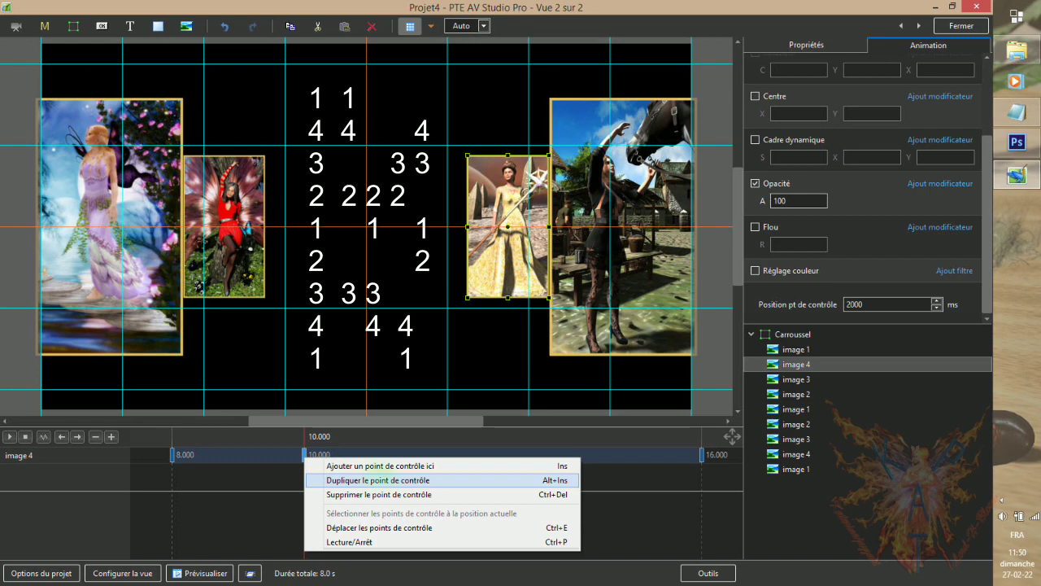
{"action": "left_click", "coordinate": [378, 480]}
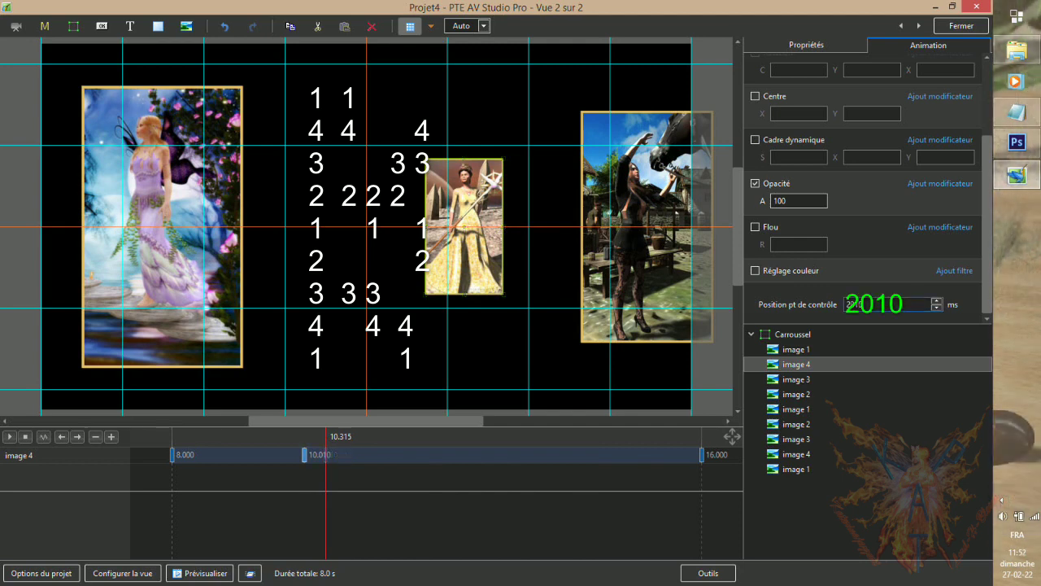
{"action": "type", "text": "2010"}
{"action": "key", "text": "Return"}
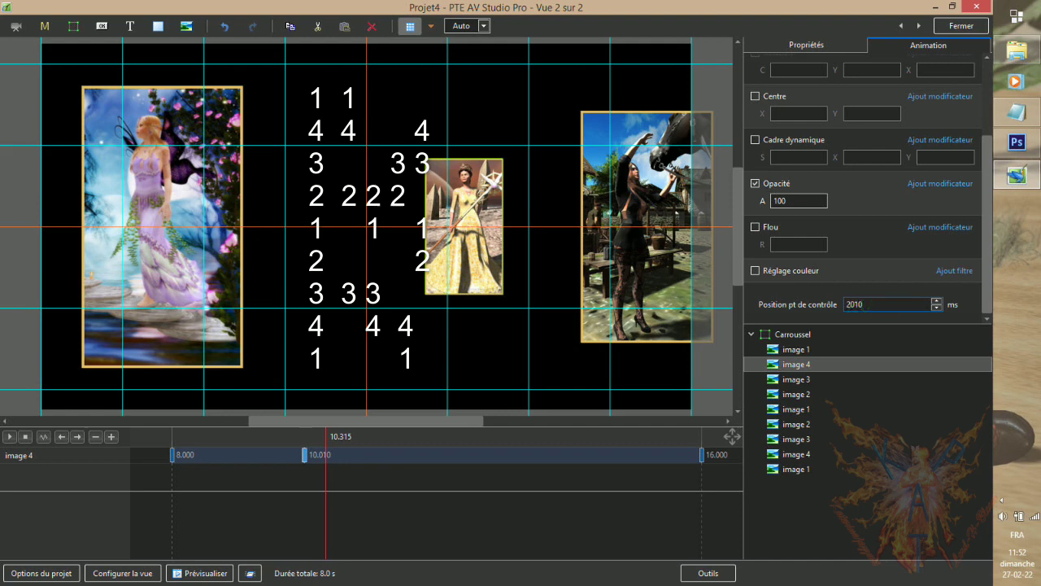
{"action": "left_click", "coordinate": [784, 200]}
Duplicate the keyframe to 13.990 and add a fully opaque keyframe at 14.000.
{"action": "right_click", "coordinate": [304, 455]}
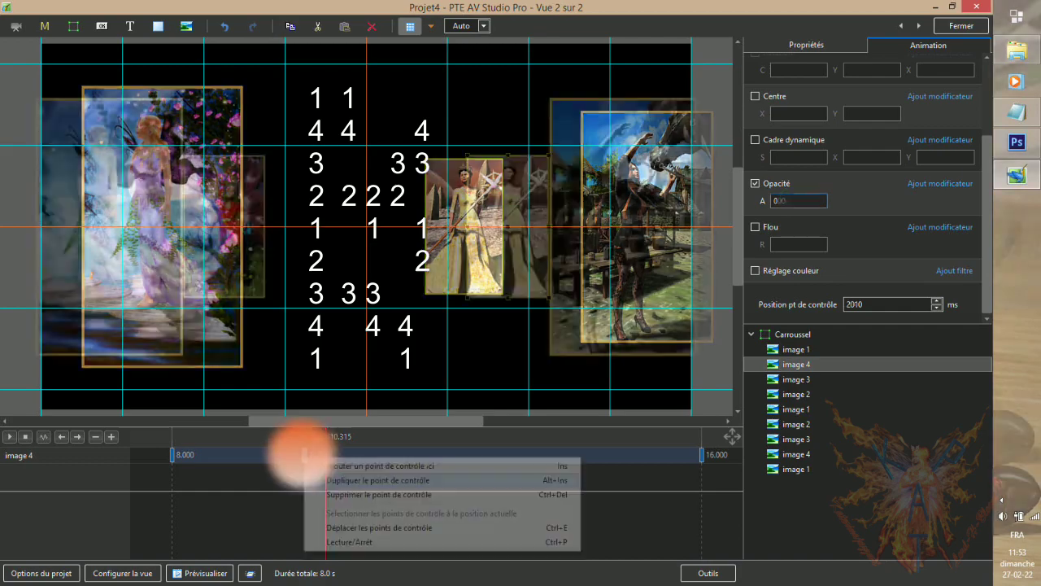
{"action": "left_click", "coordinate": [379, 462]}
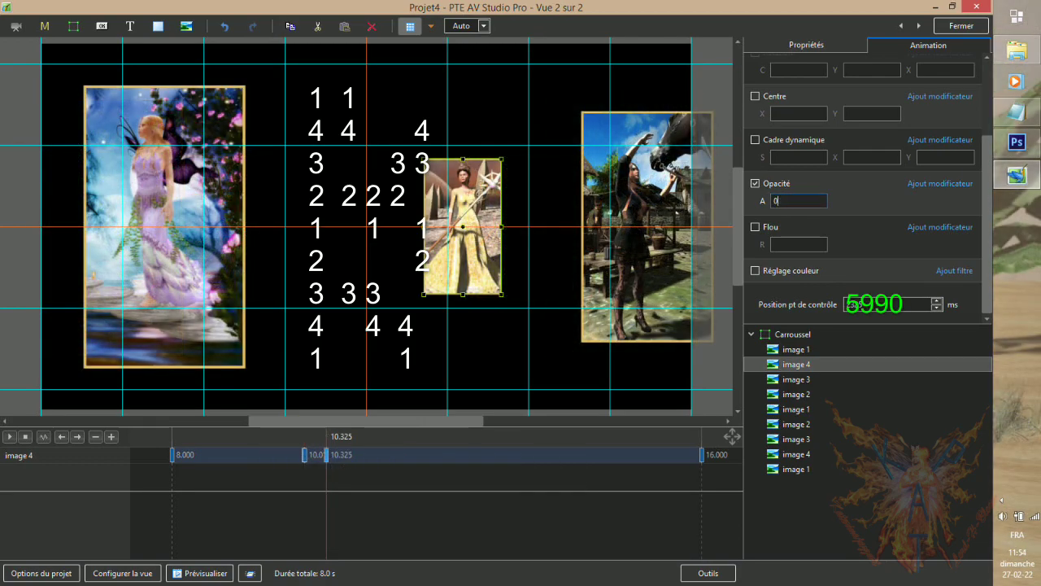
{"action": "key", "text": "Return"}
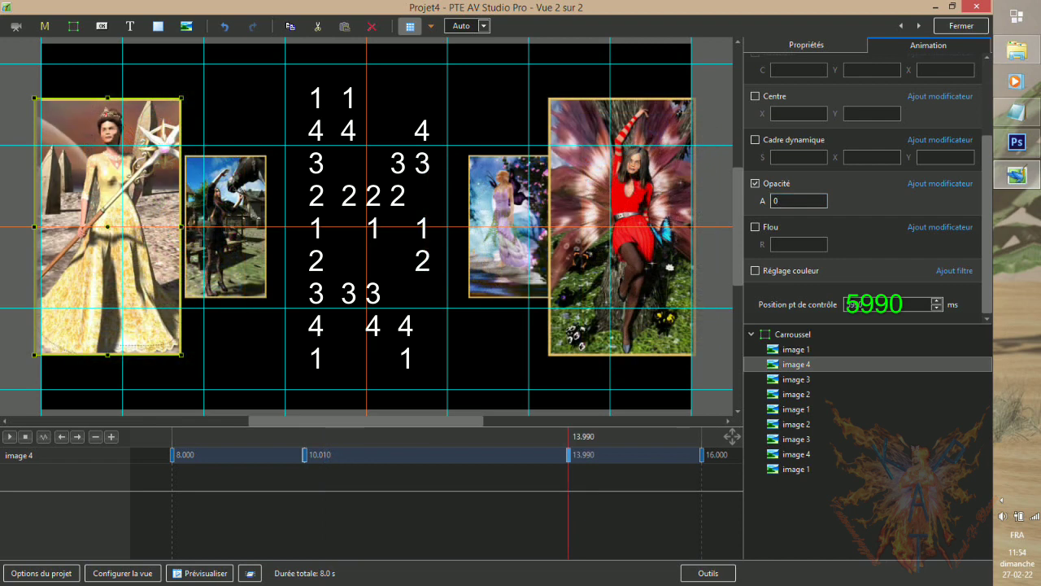
{"action": "left_click_drag", "start_coordinate": [568, 454], "coordinate": [569, 454]}
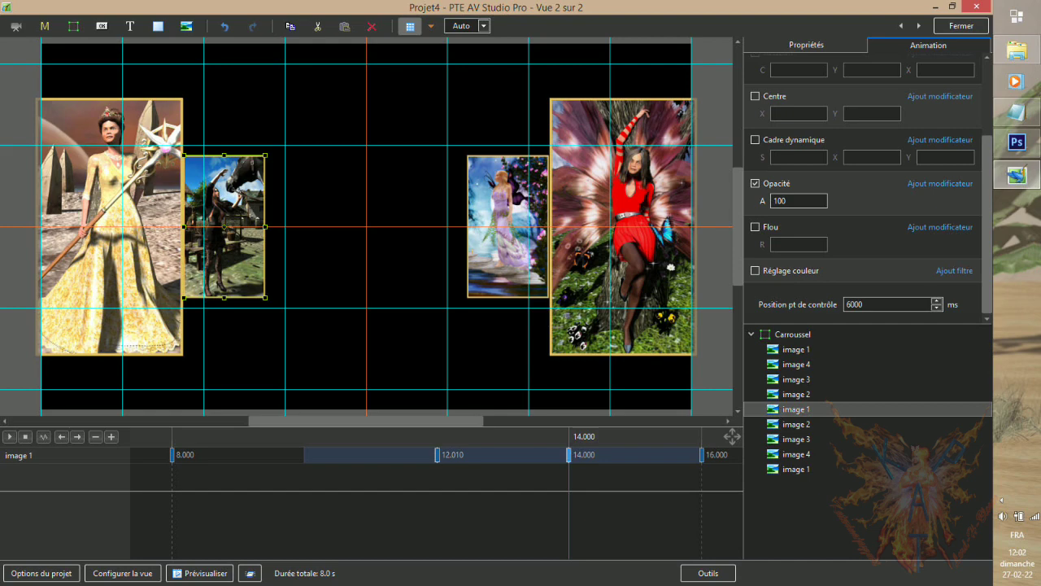
Preview the carousel animation to check the image rotation.
{"action": "left_click", "coordinate": [9, 437]}
Close the Objects and Animation window with Fermer.
{"action": "left_click", "coordinate": [960, 26]}
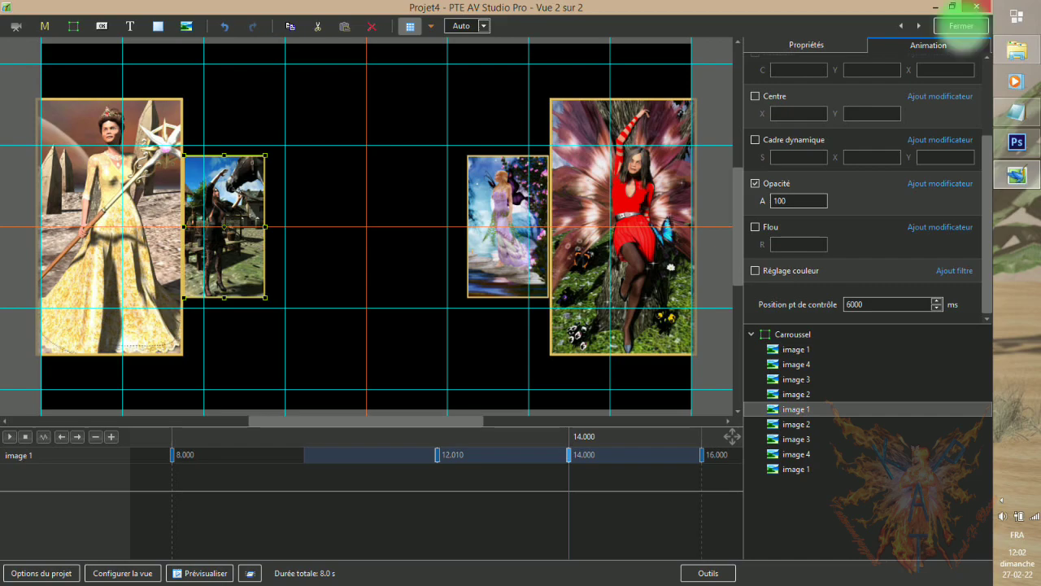